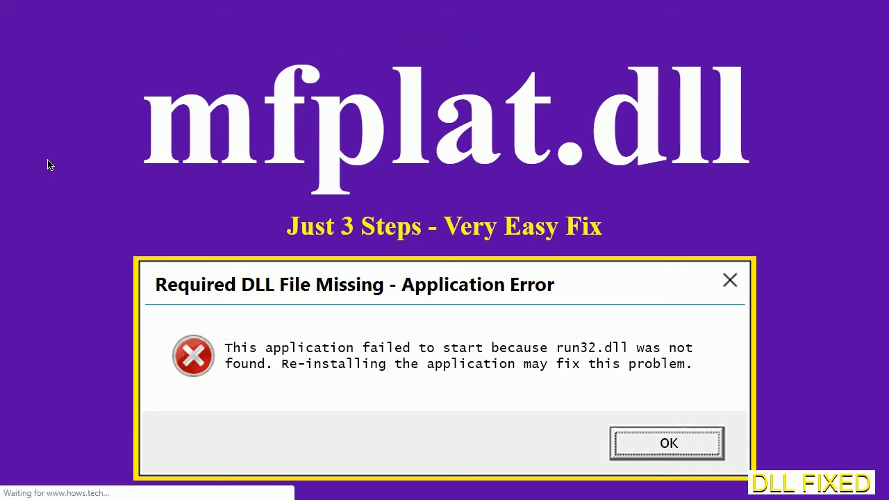
- Leave full screen to show the hows.tech Download mfplat.dll page in Chrome
key(F11)
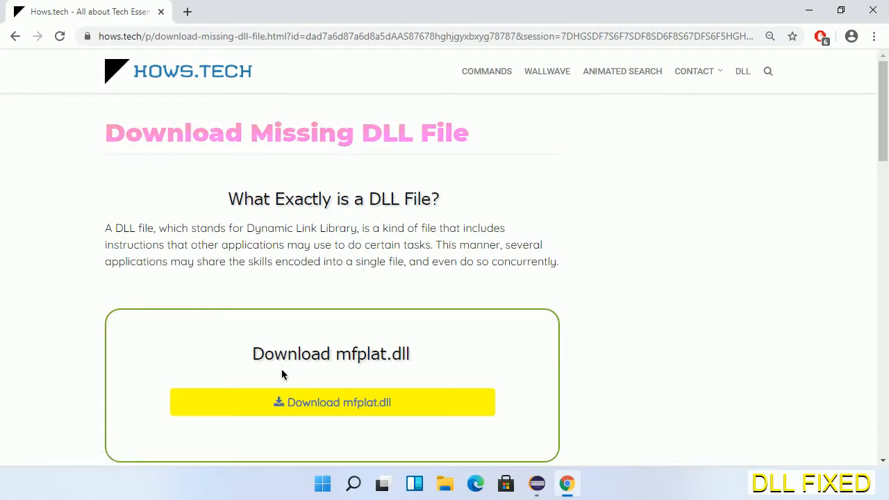
- Download mfplat.dll, save it to Downloads on New Volume (E:), and show the download's options
click(328, 414)
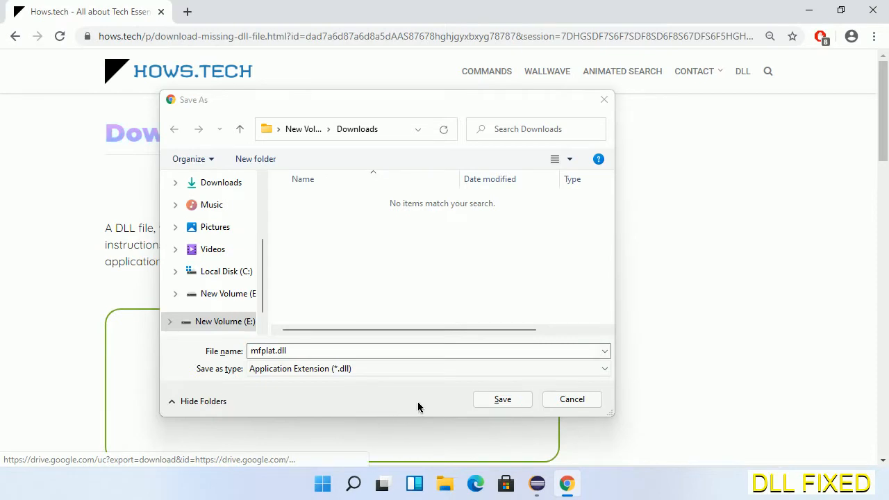
click(503, 400)
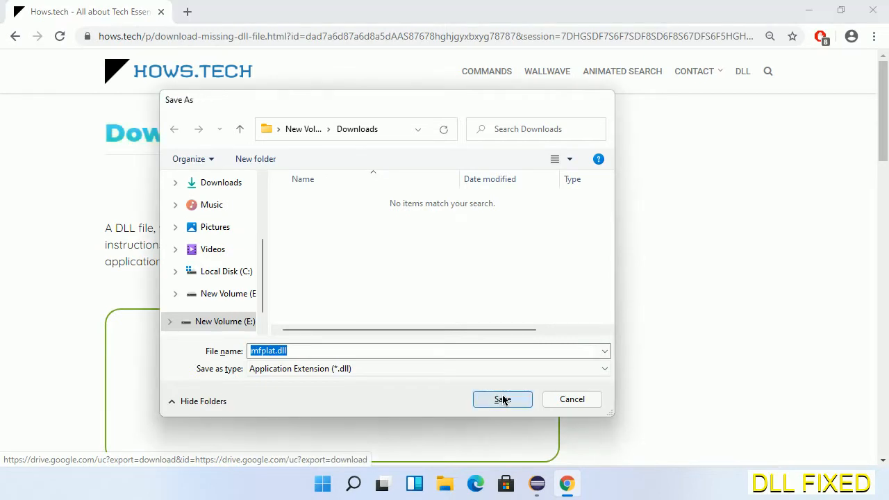
click(503, 400)
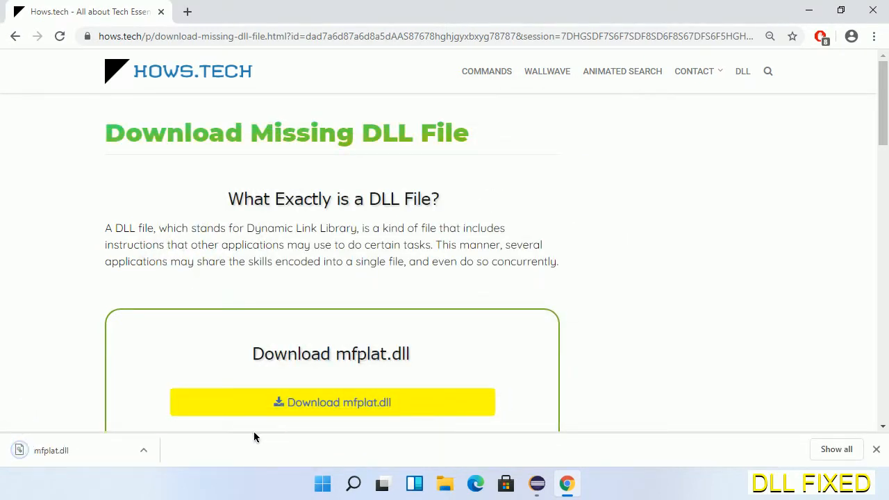
click(144, 453)
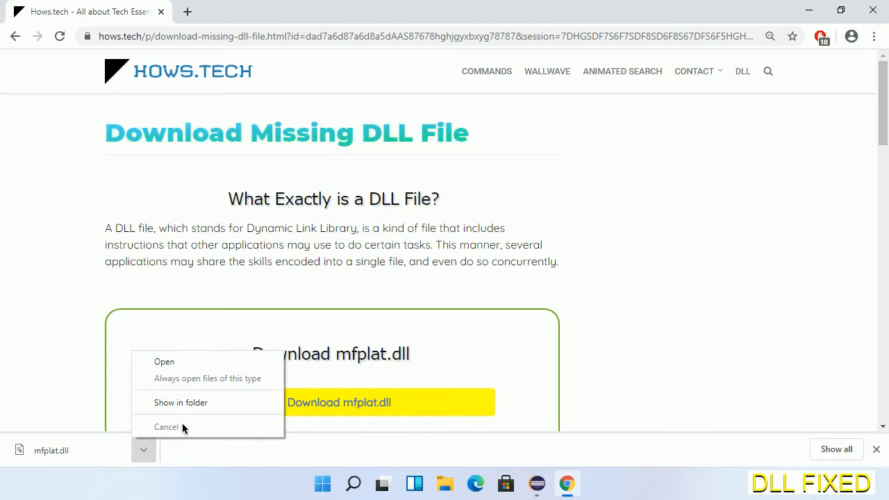
- Use Show in folder to open the Downloads folder with mfplat.dll in File Explorer
click(218, 406)
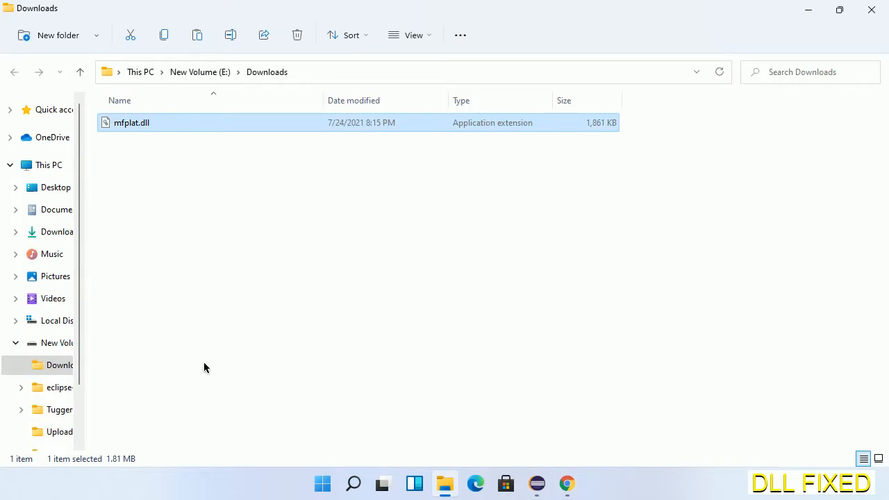
- Copy mfplat.dll from the Downloads folder via its context menu
right_click(130, 125)
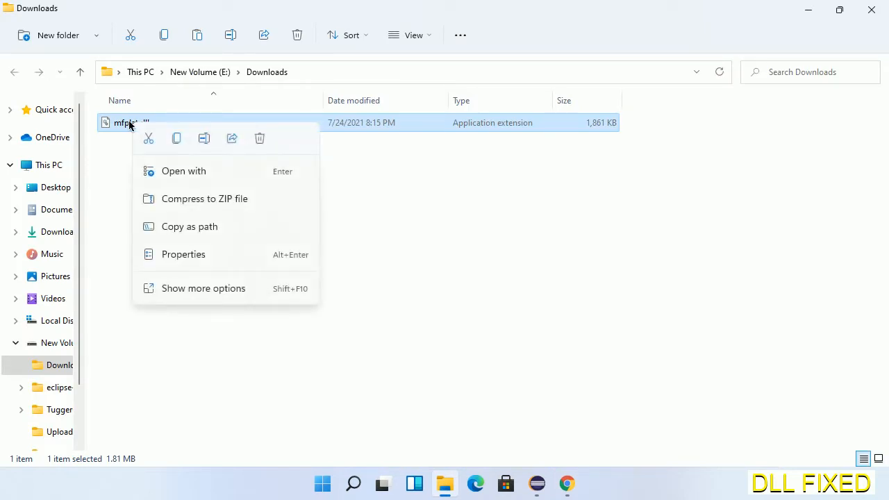
click(177, 138)
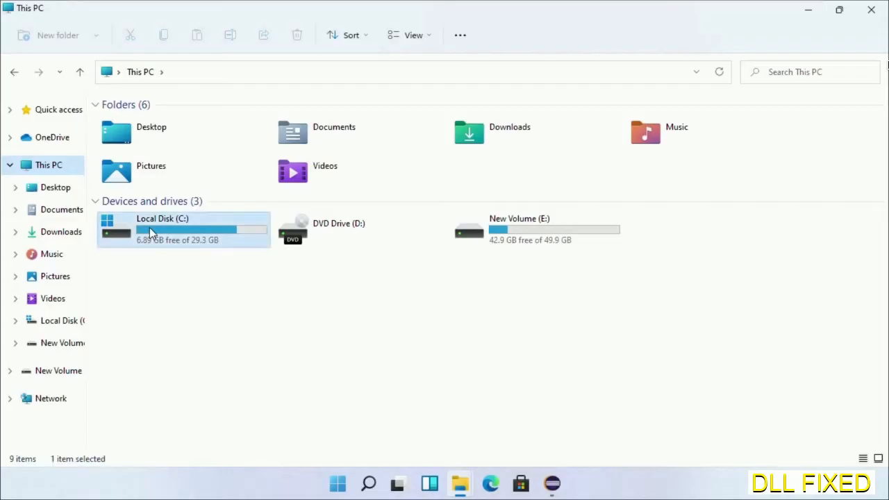
- Navigate to C:\Windows\System32 and paste mfplat.dll into the folder
double_click(149, 227)
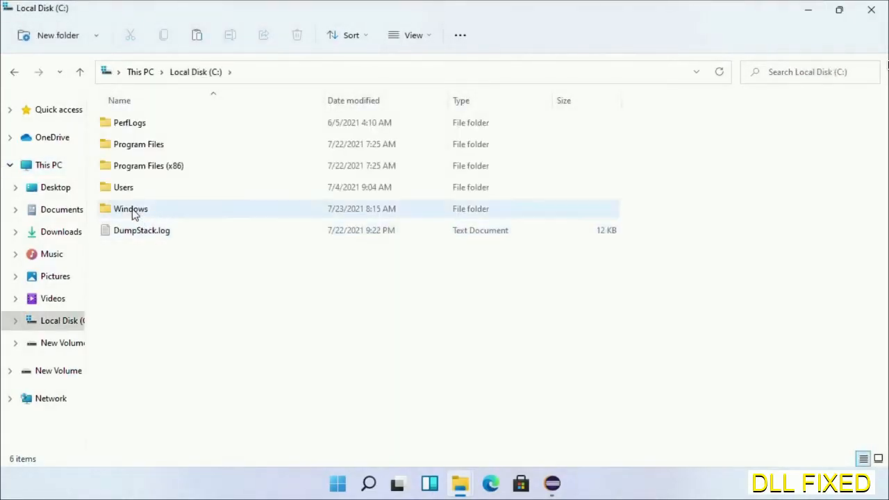
double_click(131, 209)
scroll(193, 270, down, 10)
scroll(193, 275, down, 5)
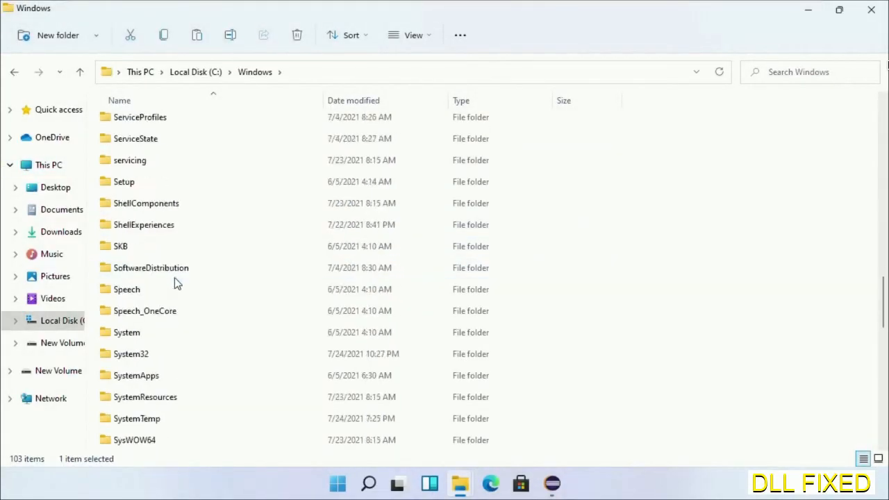
scroll(220, 284, down, 3)
scroll(178, 285, down, 5)
click(140, 181)
scroll(139, 194, up, 4)
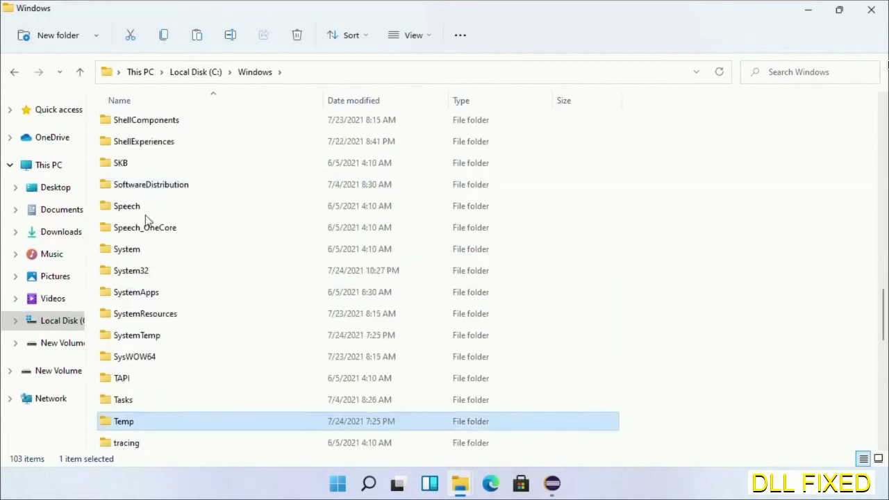
scroll(139, 229, up, 1)
click(139, 336)
double_click(139, 339)
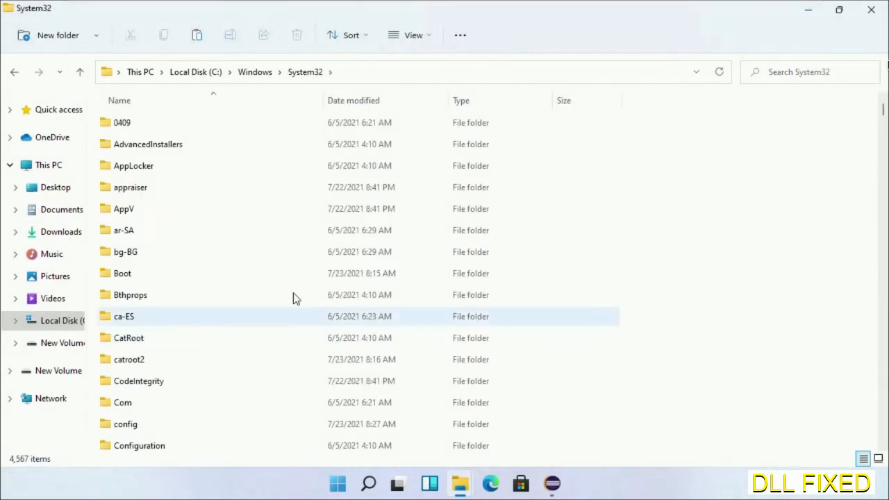
right_click(629, 121)
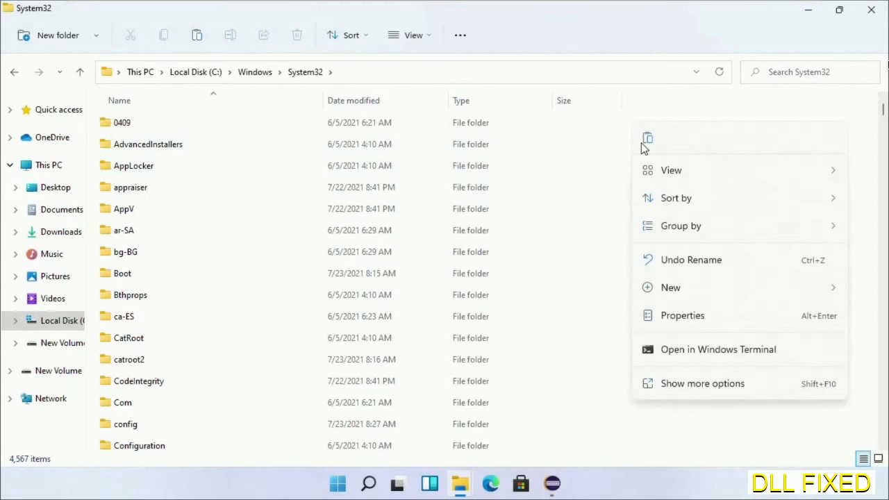
click(647, 139)
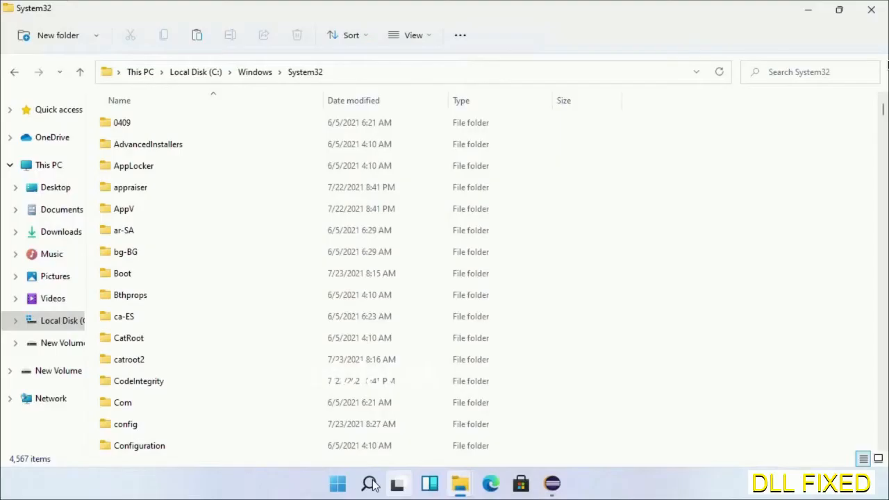
- Run Task Manager as administrator and browse for a program in the Run new task dialog
click(369, 483)
text(task)
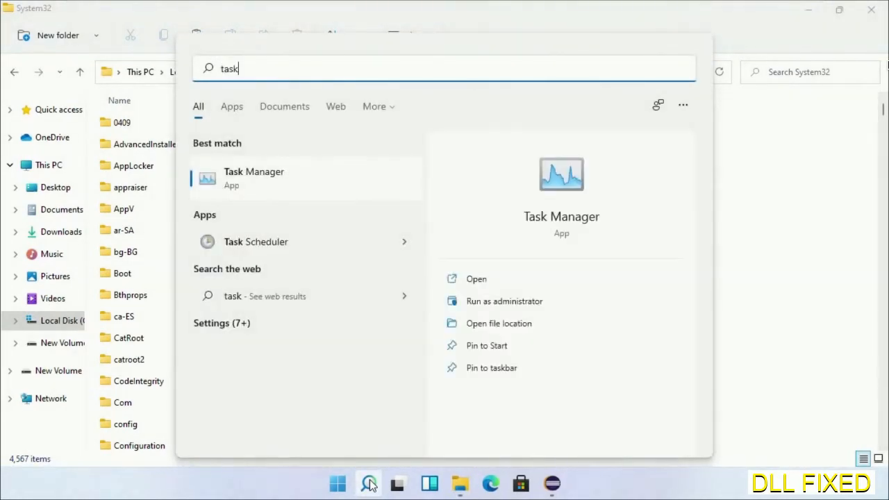
right_click(233, 180)
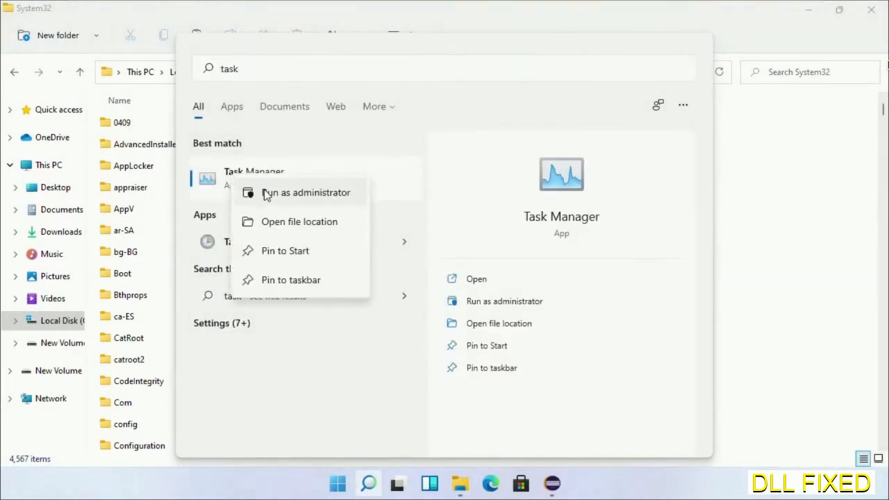
click(265, 195)
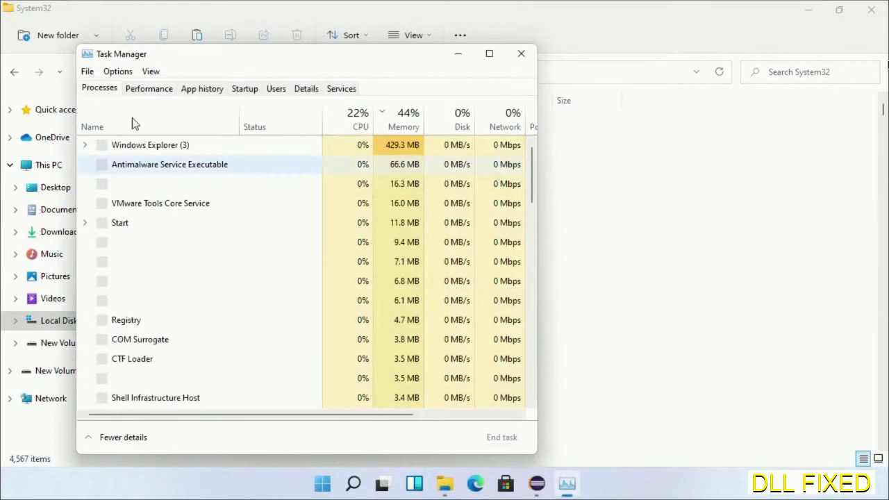
click(87, 71)
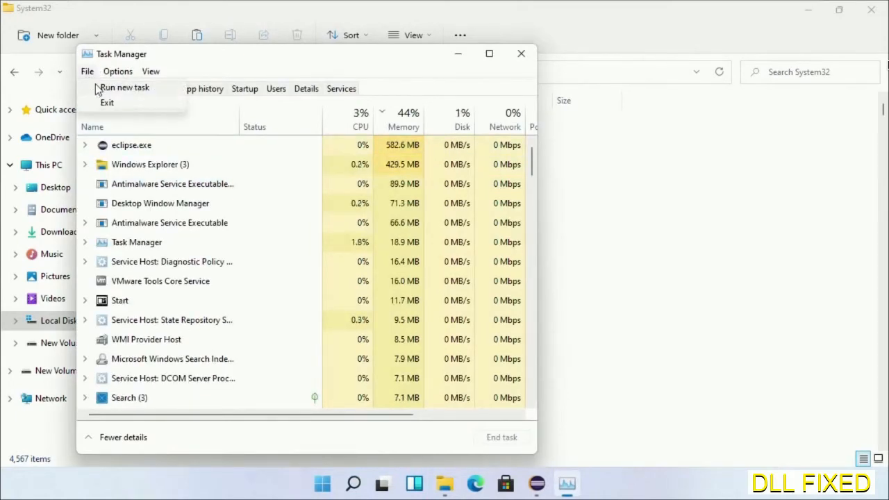
click(104, 85)
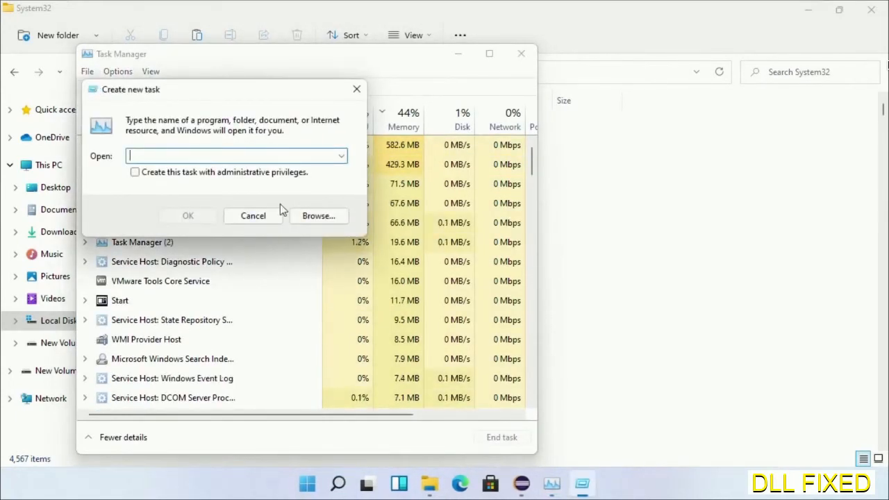
click(318, 215)
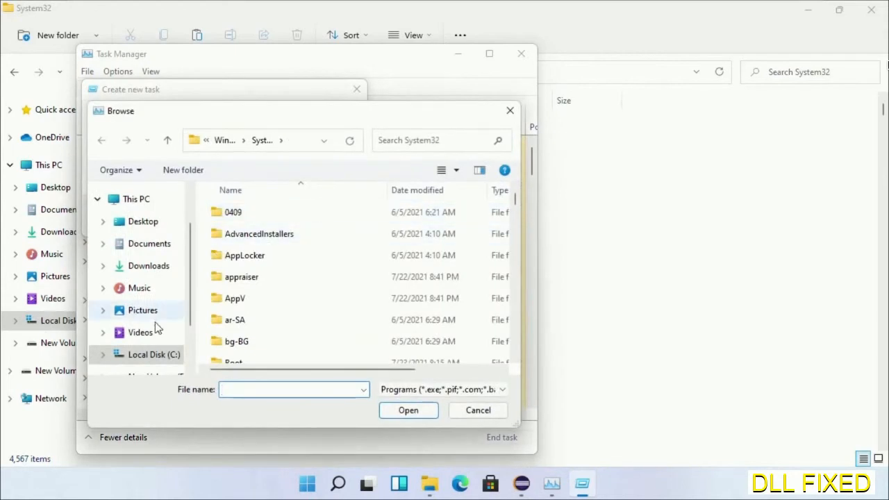
click(150, 354)
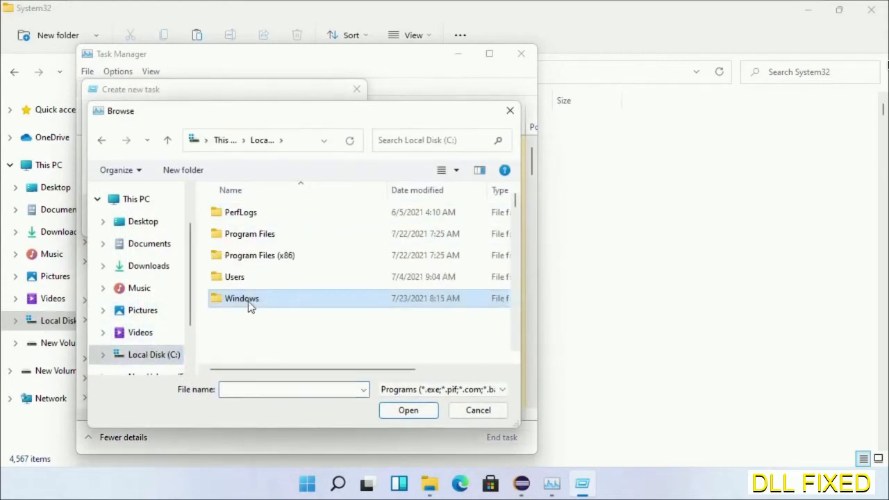
double_click(242, 299)
text(s)
double_click(280, 232)
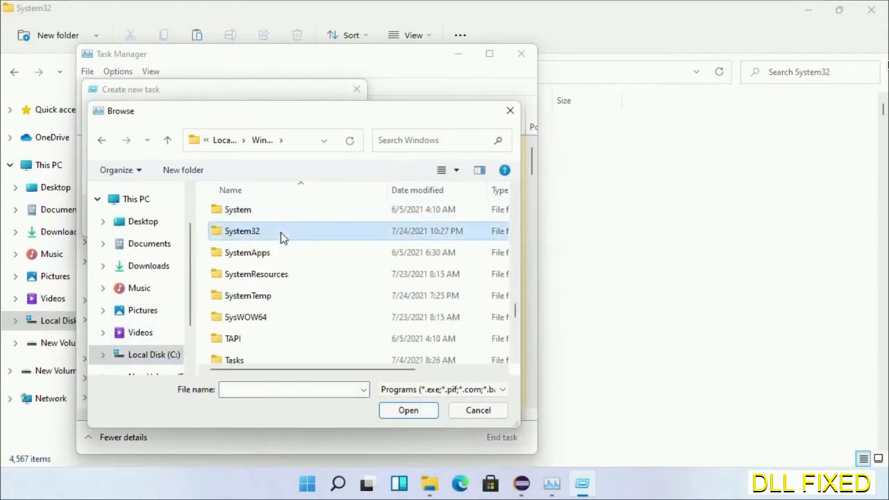
click(282, 238)
key(Down)
key(Down)
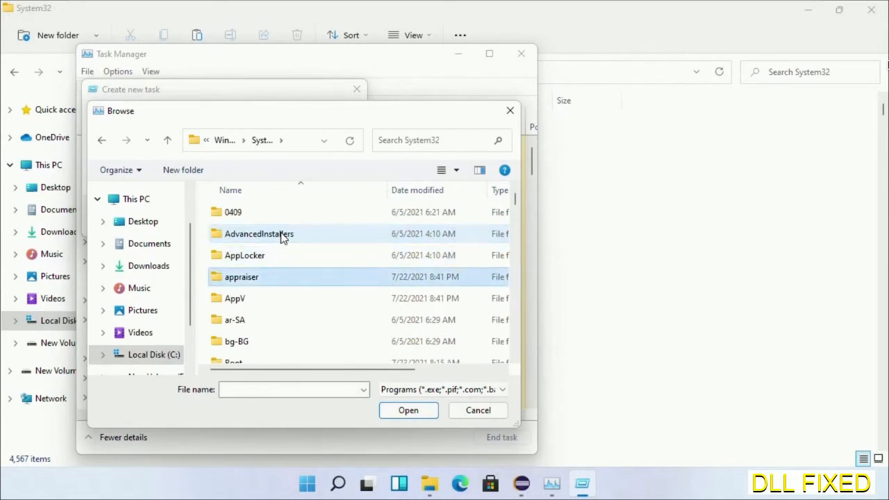
key(Down)
key(Down)
key(Down)
key(Down)
key(Down)
key(Down)
key(Down)
key(Down)
key(Down)
key(Down)
key(Down)
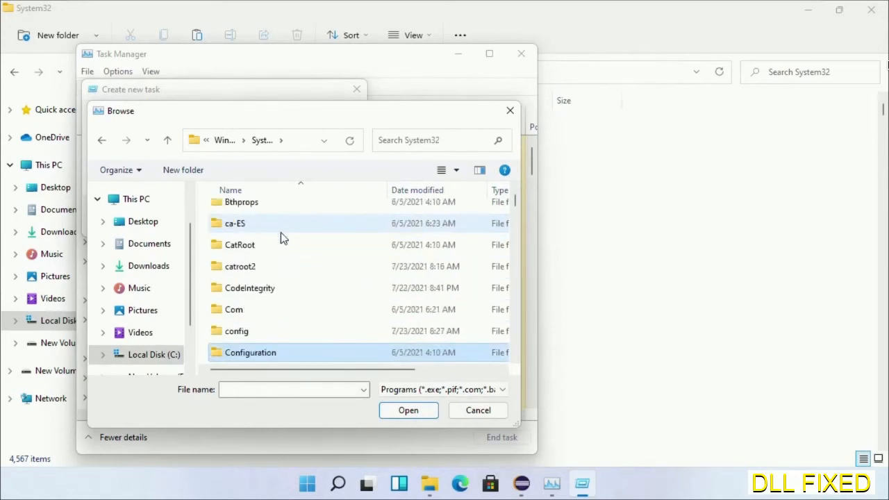
key(Up)
key(Down)
key(Down)
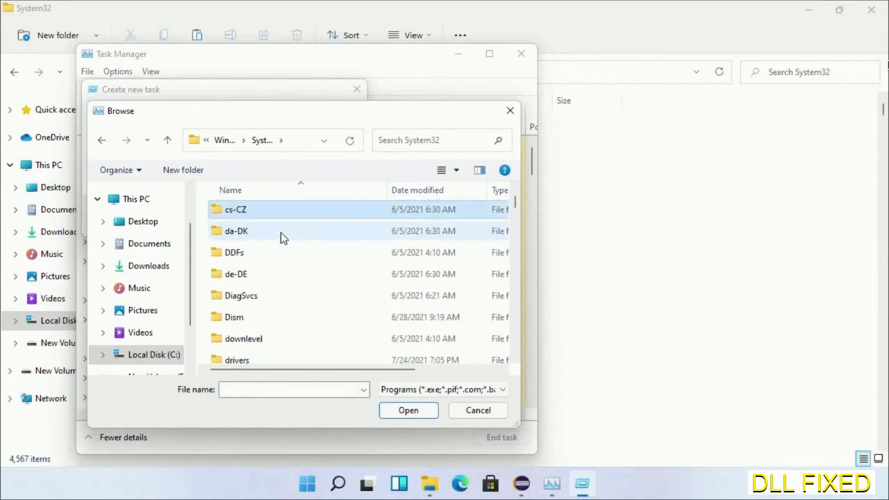
text(cacls.exe)
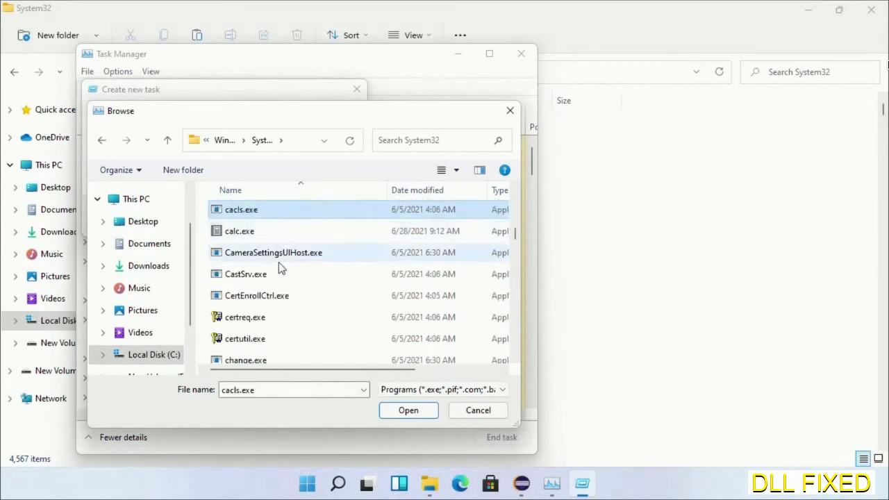
text(cmd)
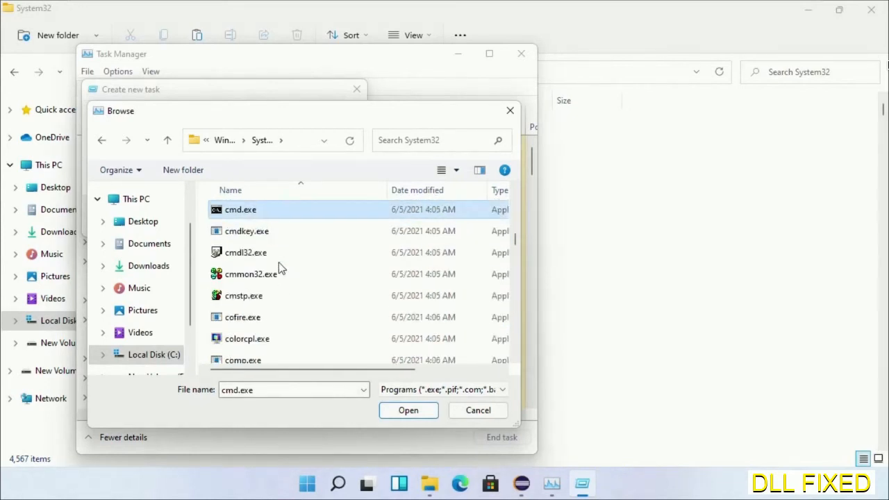
- Run cmd.exe from System32 as a new task with administrative privileges
double_click(254, 206)
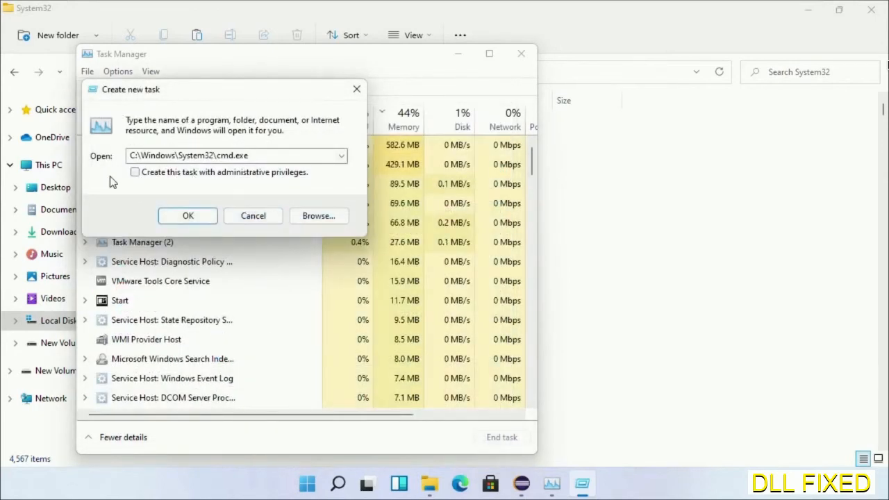
click(135, 172)
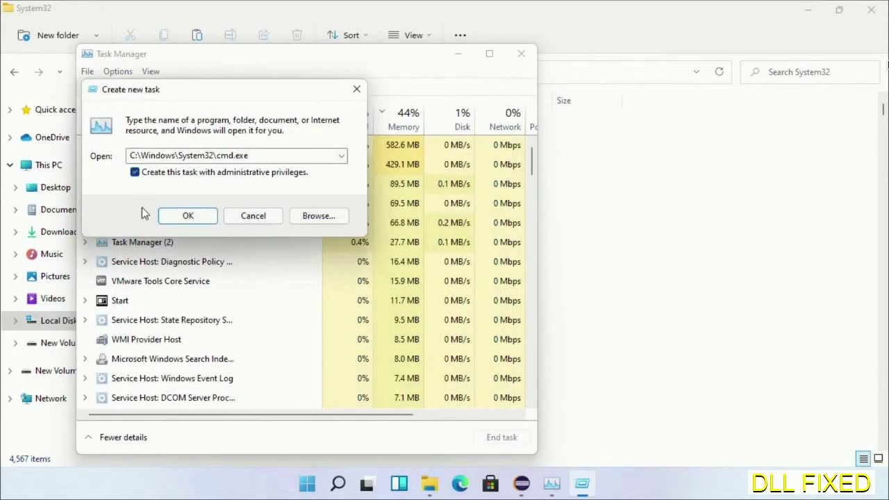
click(196, 217)
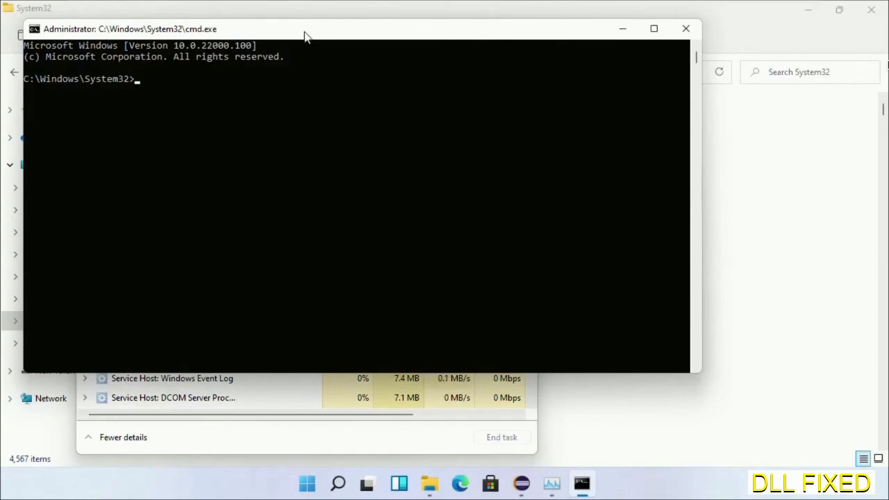
- Run chkdsk c: /f /r, answer Y to schedule it at restart, then start sfc /scannow
double_click(306, 33)
text(chkdsk c /f /r)
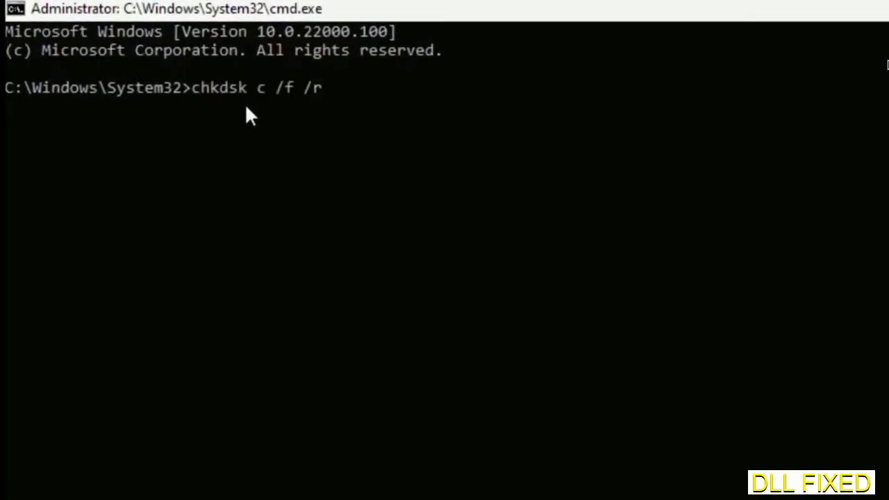
key(Left)
key(Left)
key(Left)
key(Left)
key(Left)
key(Left)
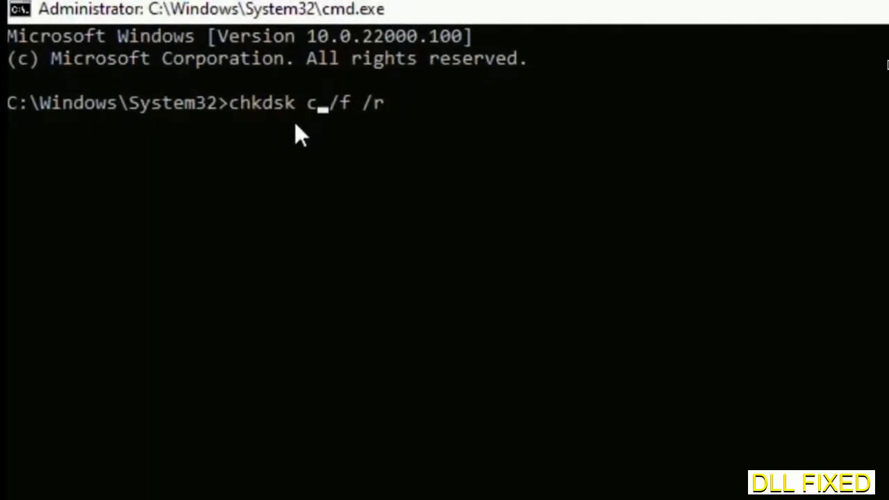
text(:)
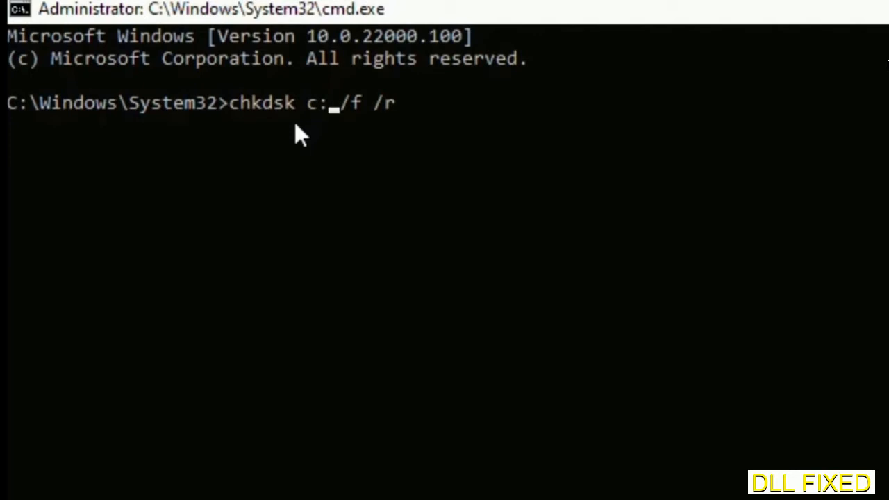
key(Return)
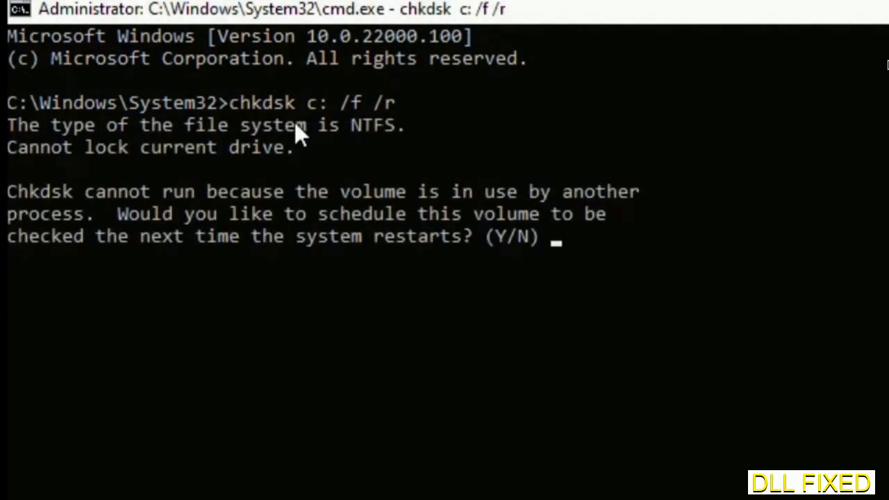
text(Y)
key(Return)
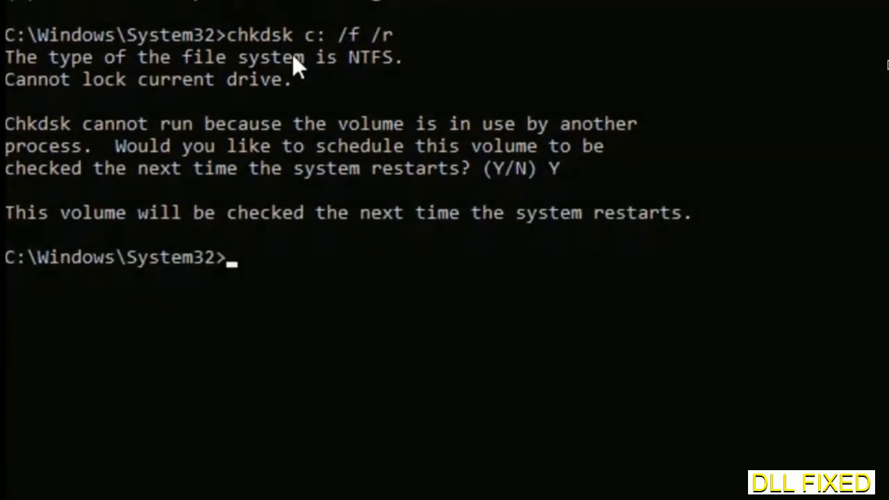
text(s)
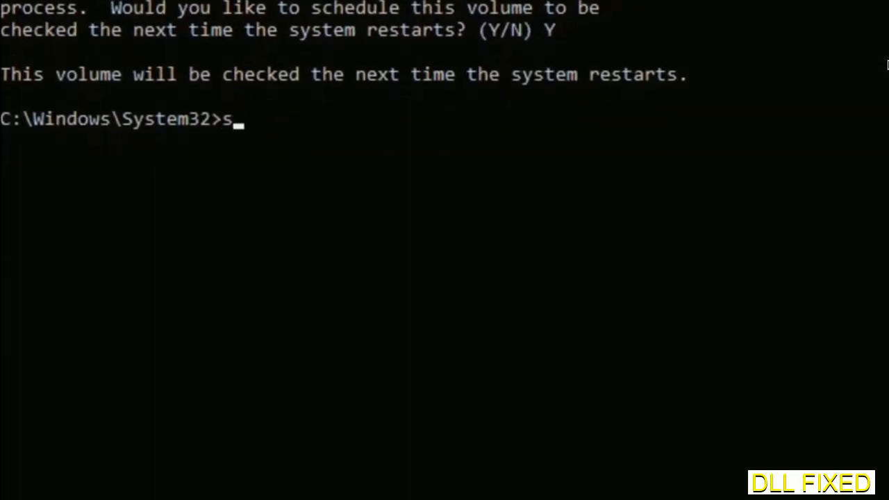
text(fc /)
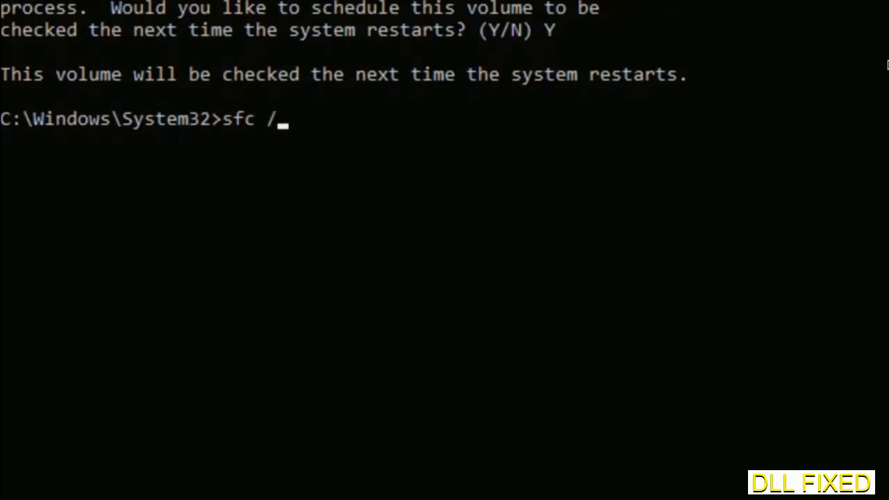
text(scannow)
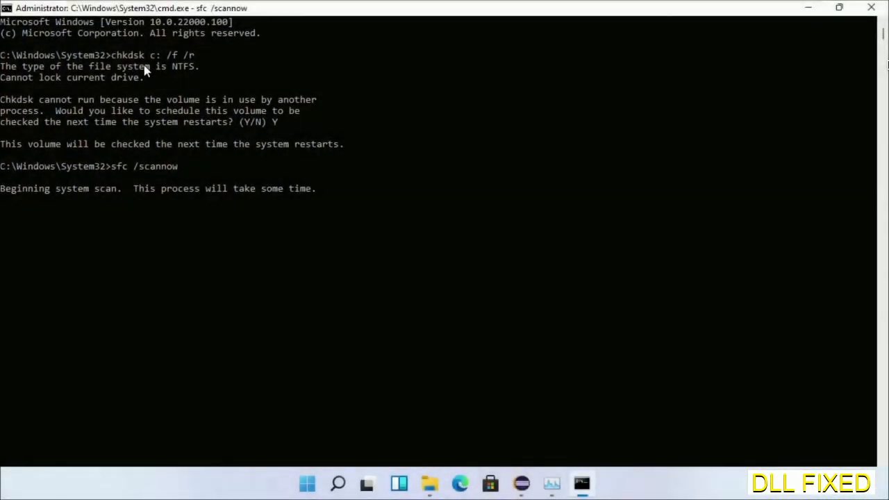
- Launch a second administrator Command Prompt from Task Manager's Run new task and reposition it
click(552, 483)
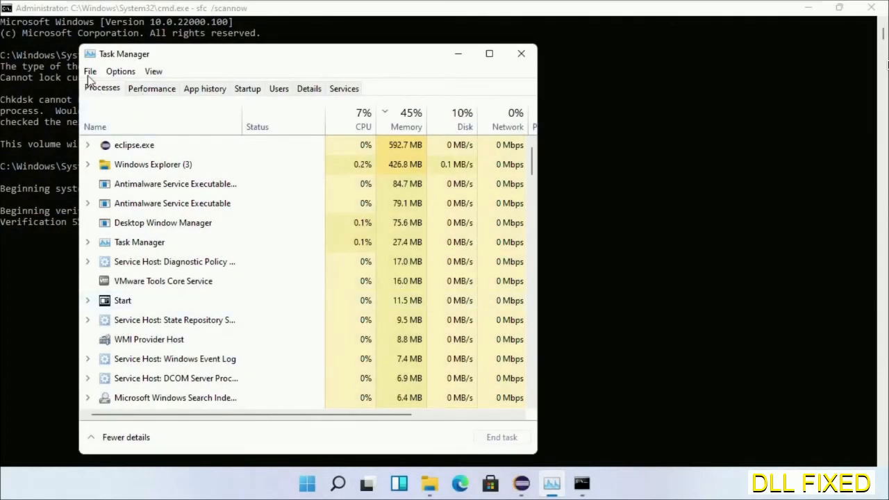
click(90, 72)
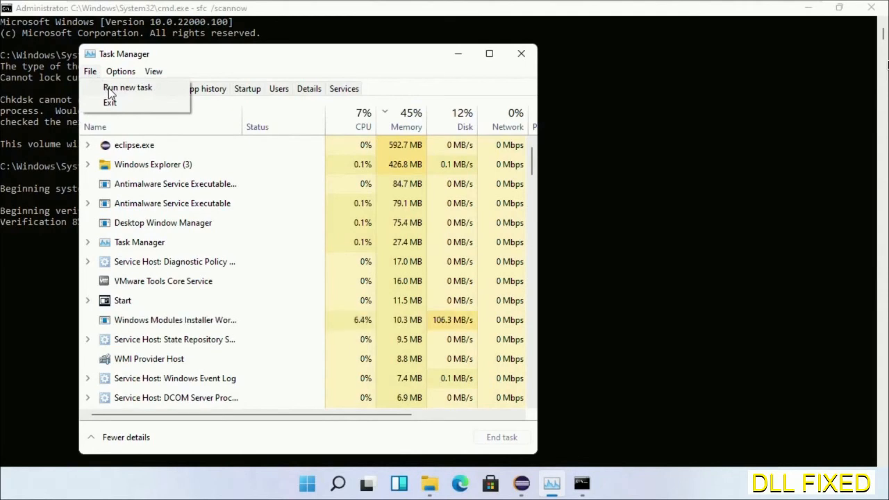
click(109, 88)
click(138, 172)
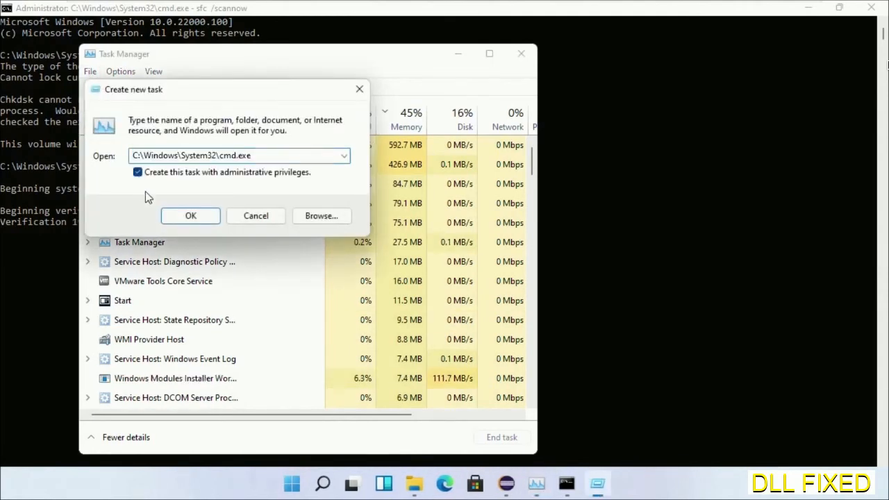
click(183, 218)
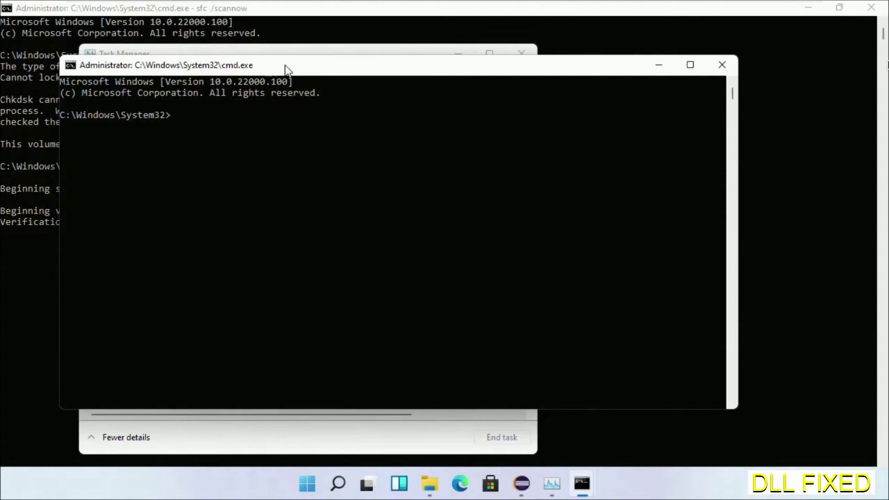
mouse_move(288, 70)
mouse_down()
mouse_move(347, 114)
mouse_move(394, 103)
mouse_up()
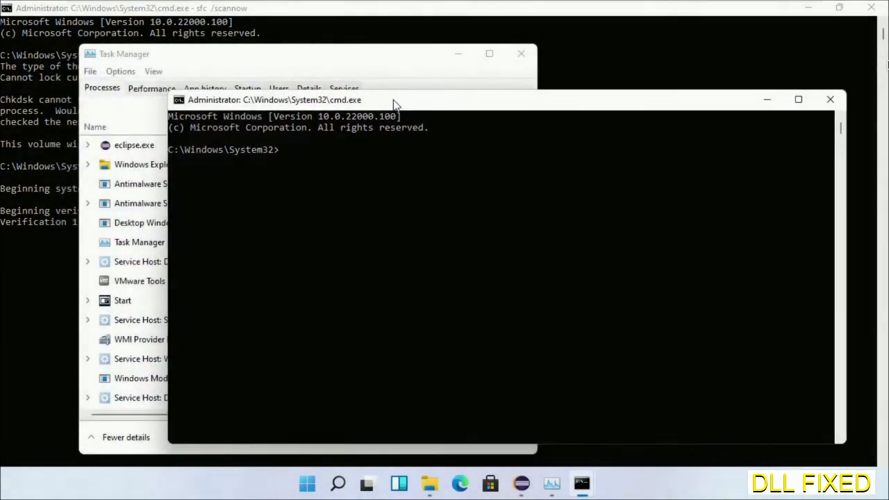
click(420, 10)
- Enter regsvr32 "C:\Windows\System32\myMissingDllFile.dll" in the second window without running it
click(581, 484)
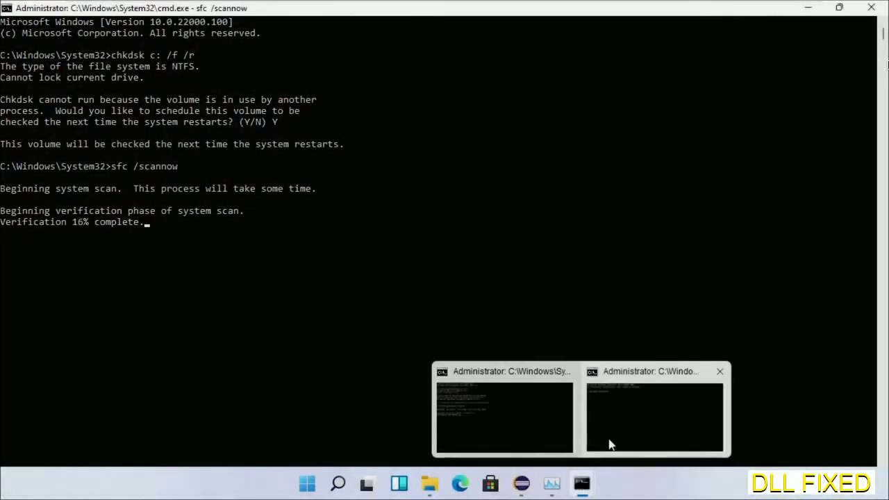
click(638, 409)
drag(300, 101, 496, 54)
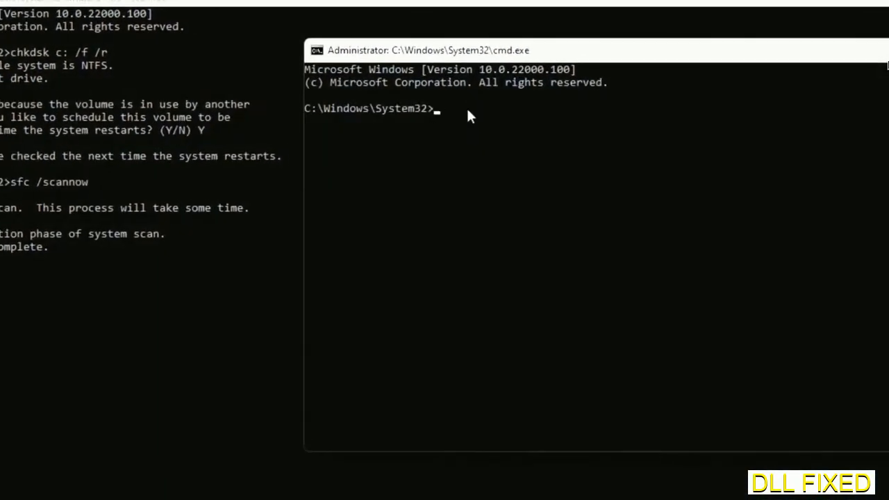
text(regsvr32 "C:\Windows\System32\myMissingDllFile.dll")
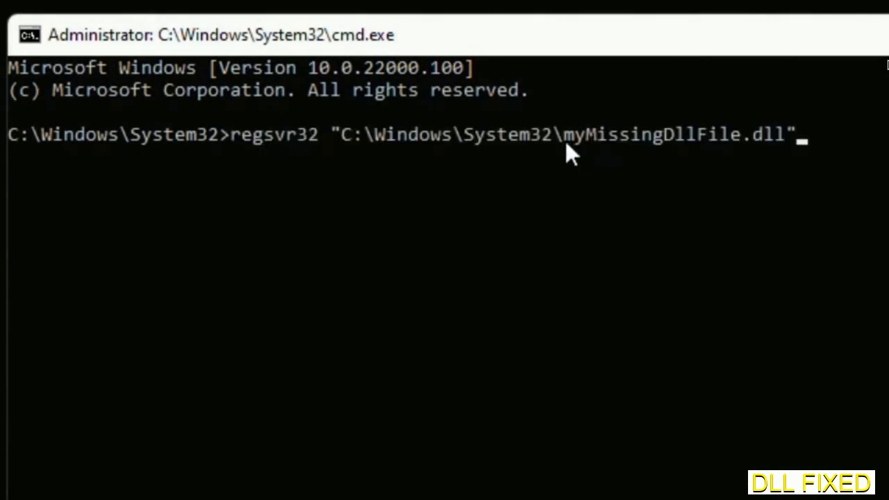
drag(567, 141, 742, 138)
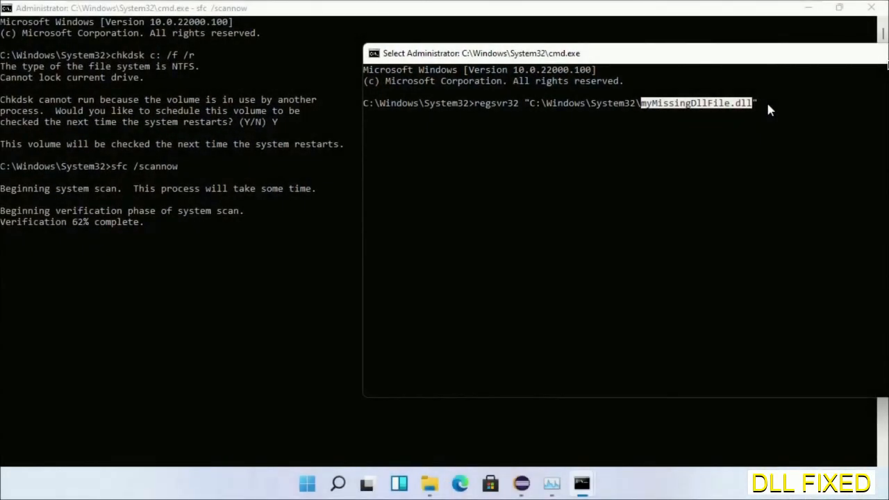
click(766, 108)
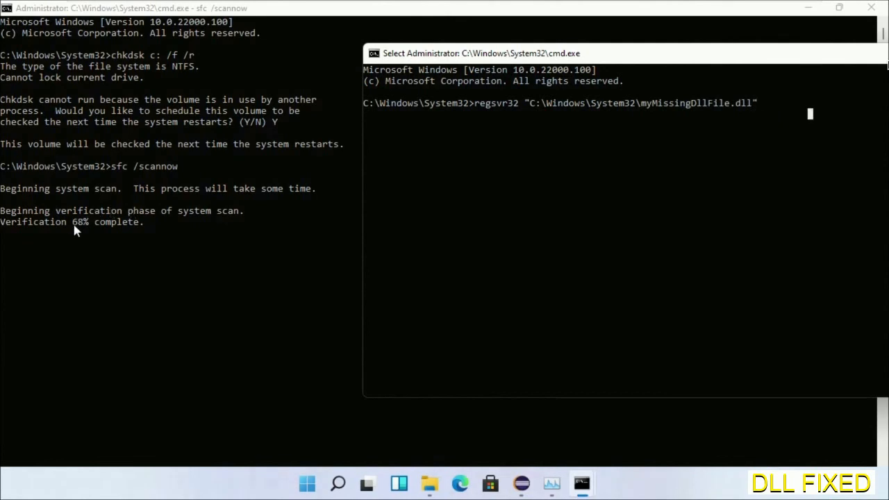
- Show the Start menu's power options with Restart available
click(338, 484)
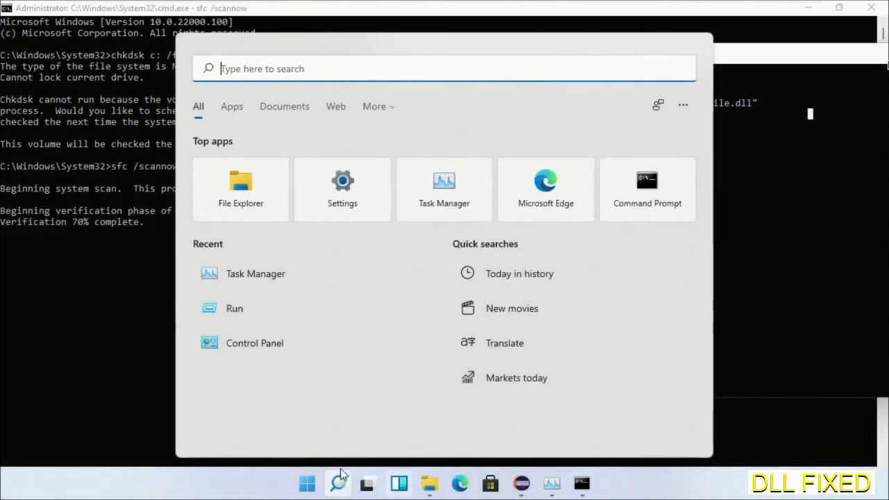
click(307, 484)
click(616, 435)
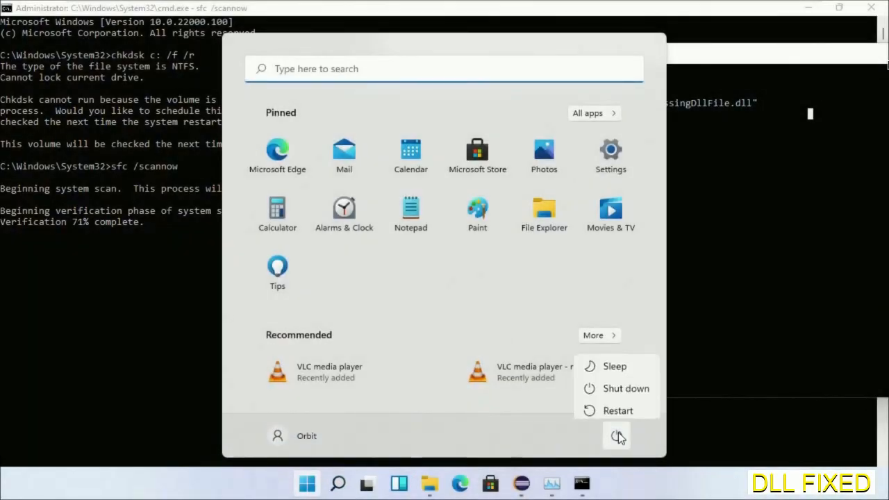